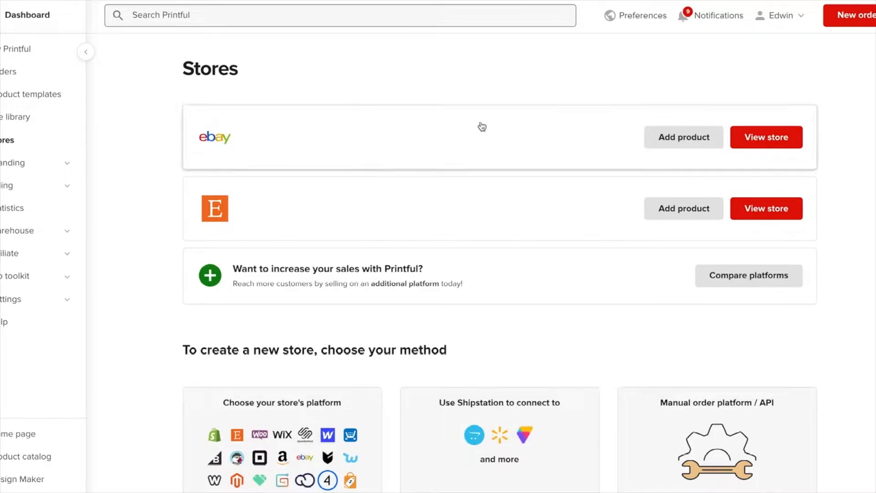
# - Start adding a product to the eBay store and browse to the men's T-shirts
pyautogui.click(671, 136)
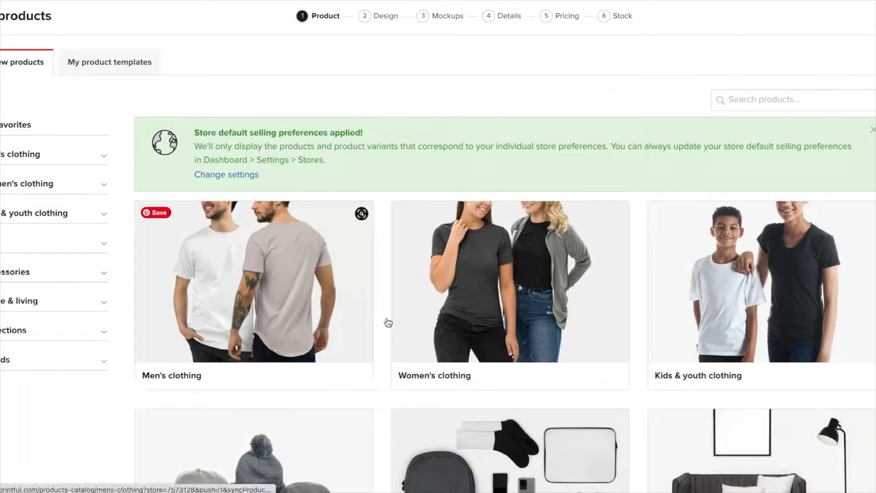
pyautogui.click(237, 302)
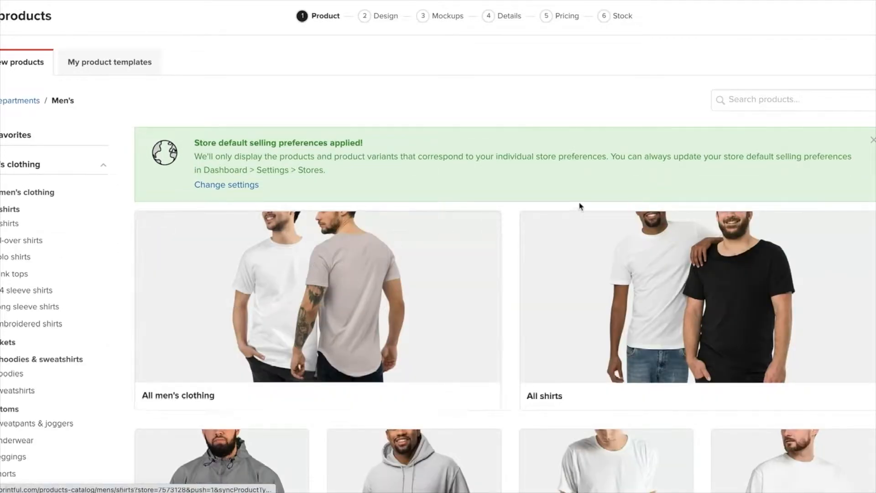
pyautogui.scroll(-5, 525, 233)
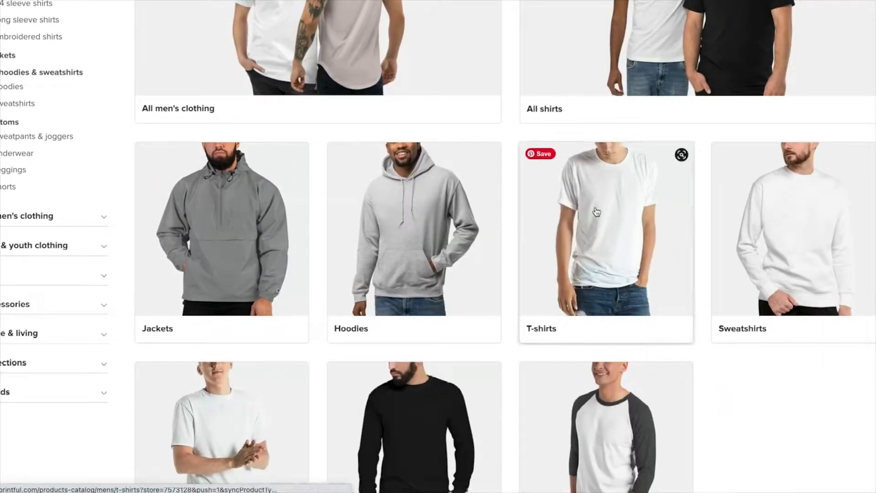
pyautogui.click(606, 217)
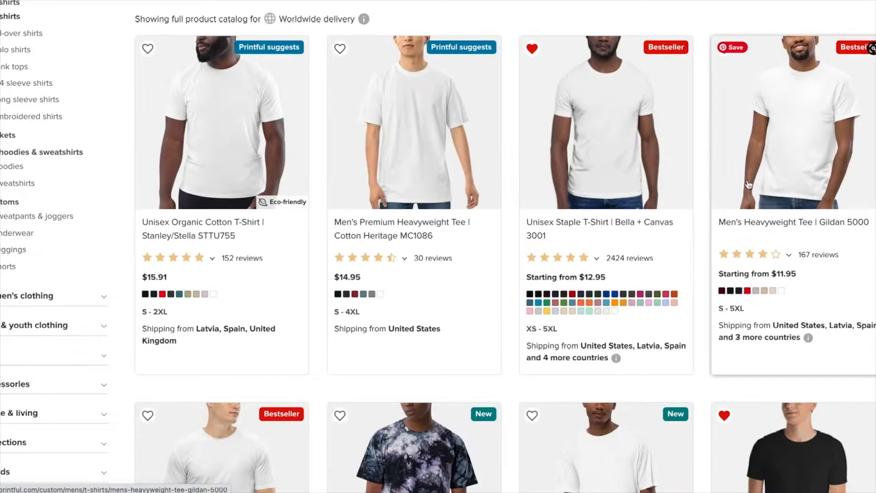
# - Choose the Unisex Basic Softstyle T-Shirt | Gildan 64000 as the product and go through its options
pyautogui.scroll(-6, 712, 213)
pyautogui.scroll(4, 702, 217)
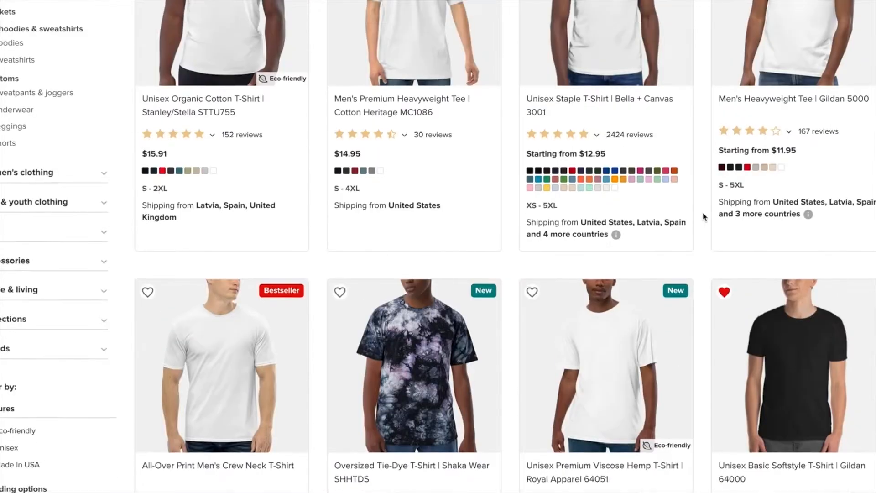
pyautogui.scroll(-5, 704, 217)
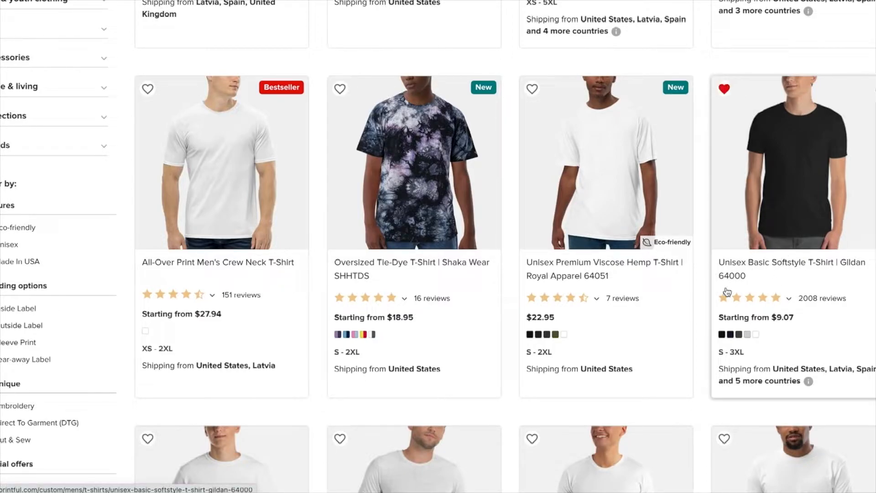
pyautogui.click(767, 210)
pyautogui.scroll(-1, 387, 292)
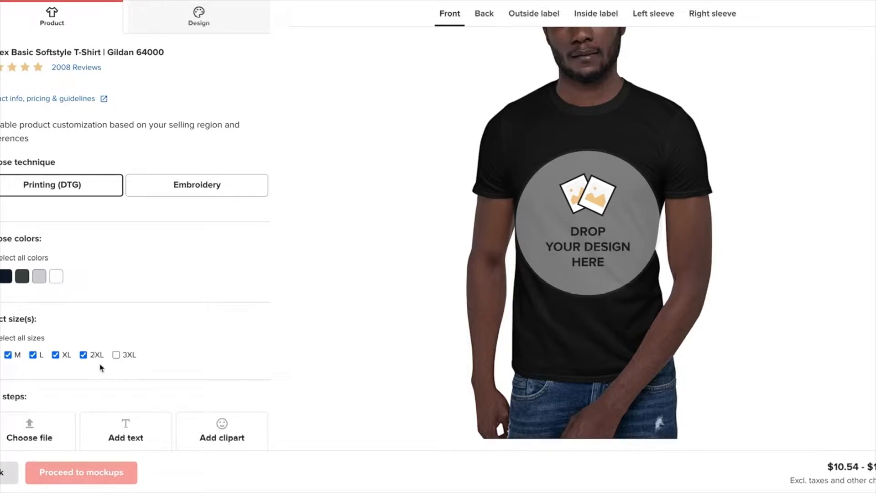
pyautogui.scroll(-1, 290, 332)
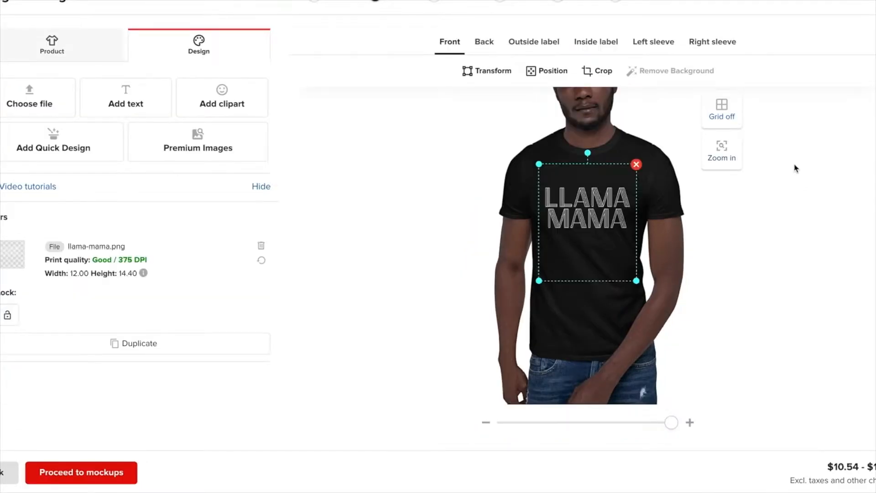
pyautogui.click(728, 156)
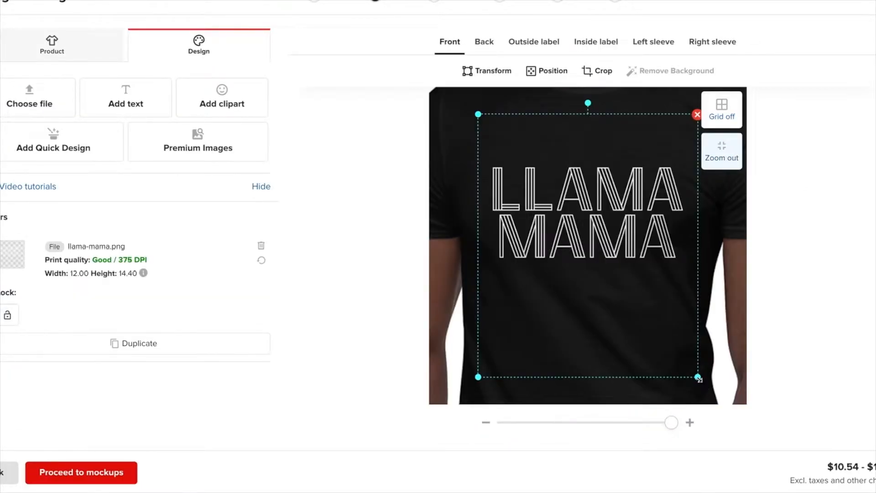
pyautogui.click(729, 158)
pyautogui.click(729, 160)
pyautogui.click(729, 161)
pyautogui.click(728, 162)
pyautogui.click(727, 162)
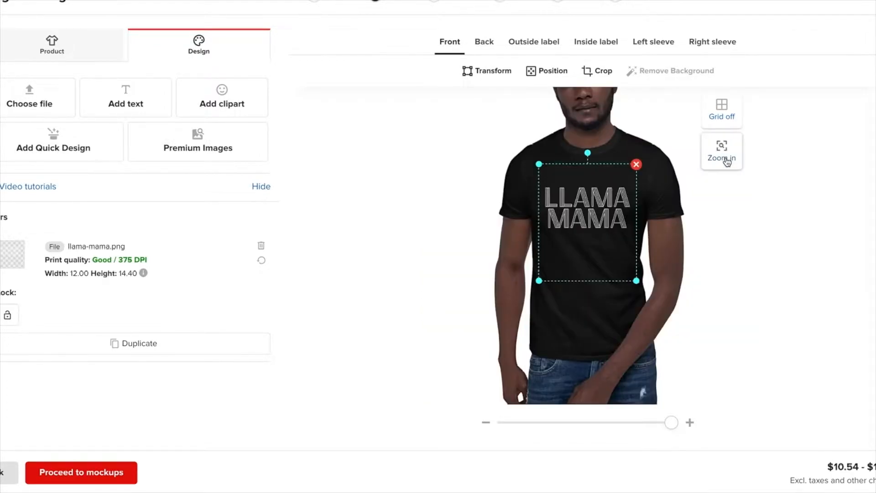
# - Enlarge the llama-mama.png design to about 13.17 by 15.77 and move it up to the top of the front print area
pyautogui.click(727, 162)
pyautogui.moveTo(699, 377); pyautogui.dragTo(709, 393)
pyautogui.moveTo(656, 242); pyautogui.dragTo(658, 185)
pyautogui.moveTo(658, 148)
pyautogui.mouseDown()
pyautogui.moveTo(660, 233)
pyautogui.moveTo(661, 150)
pyautogui.mouseUp()
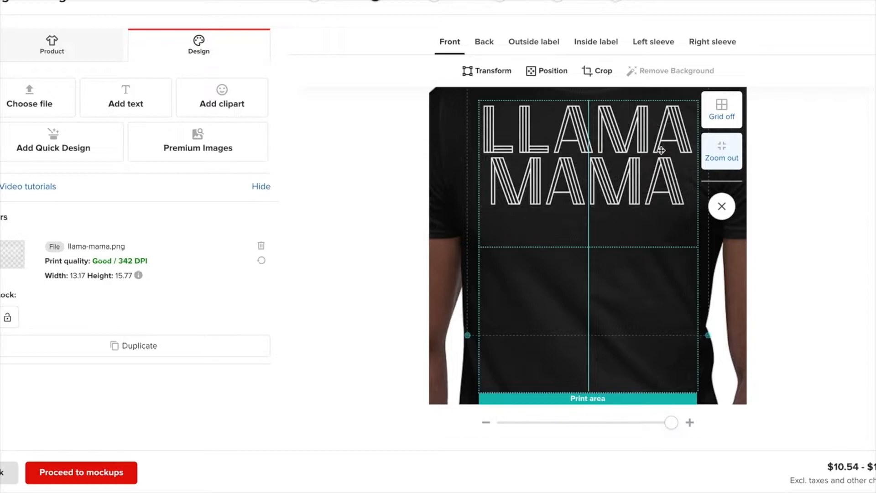
pyautogui.moveTo(661, 150); pyautogui.dragTo(661, 150)
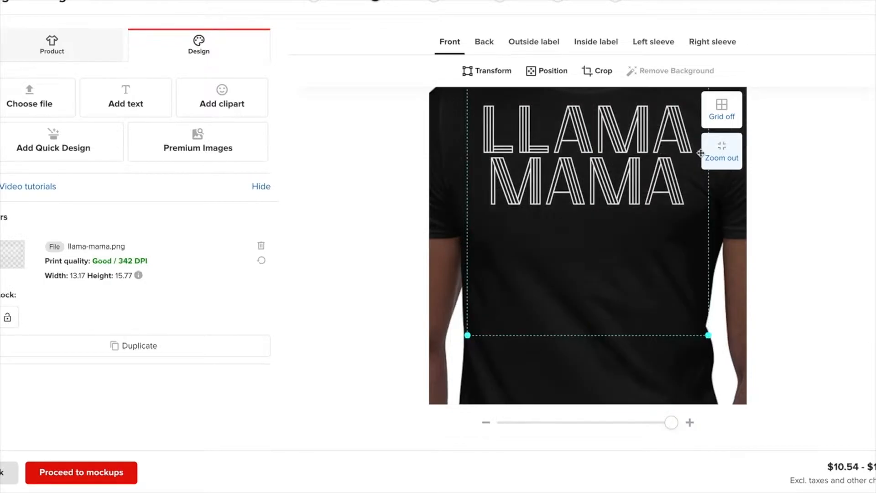
pyautogui.click(722, 150)
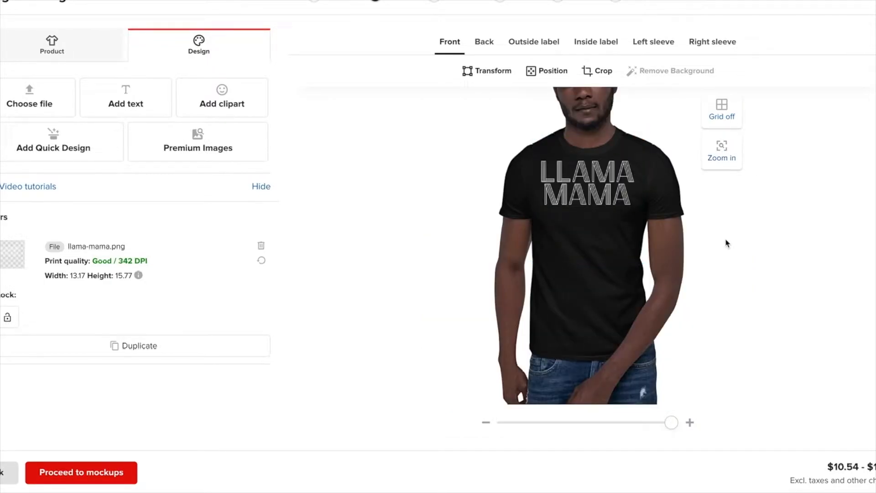
# - Continue through the mockups to the product details and prefix the product title with "Llama Mama /"
pyautogui.click(121, 477)
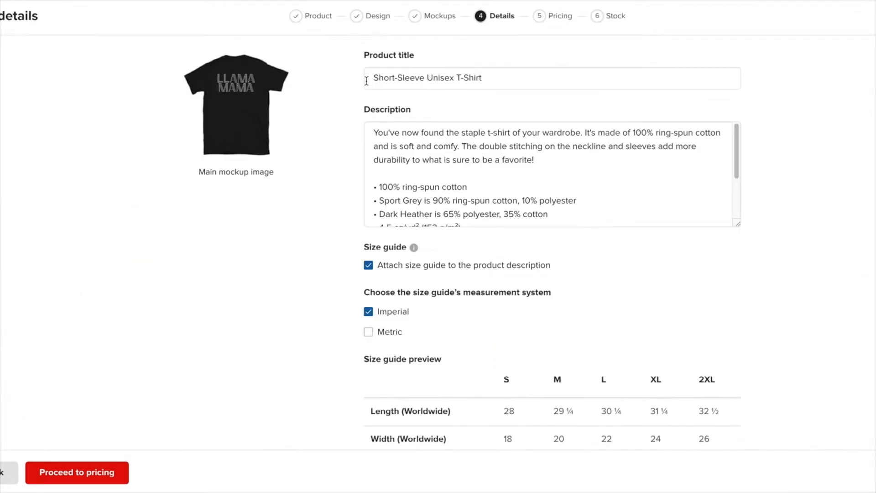
pyautogui.click(374, 77)
pyautogui.write('Llama Mama /')
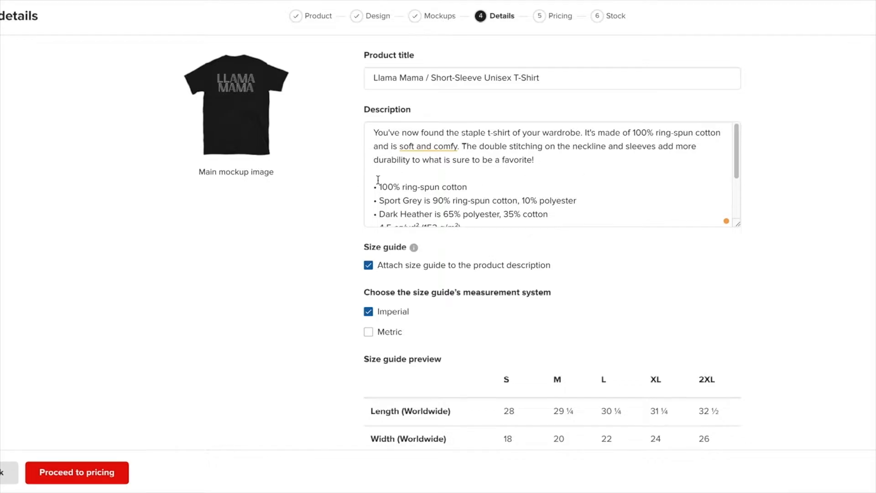
# - Set the style to Women, enable the free shipping display on the storefront, and proceed to pricing
pyautogui.scroll(-7, 378, 180)
pyautogui.click(368, 266)
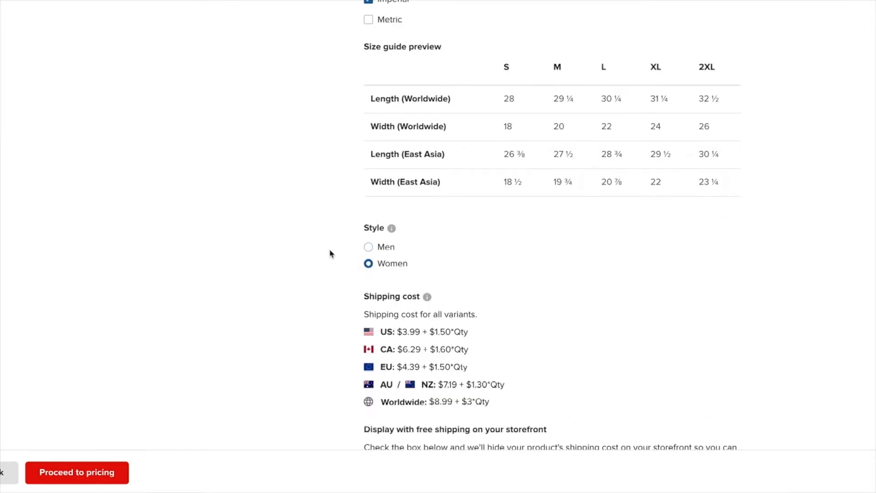
pyautogui.scroll(-2, 329, 252)
pyautogui.click(407, 439)
pyautogui.click(80, 477)
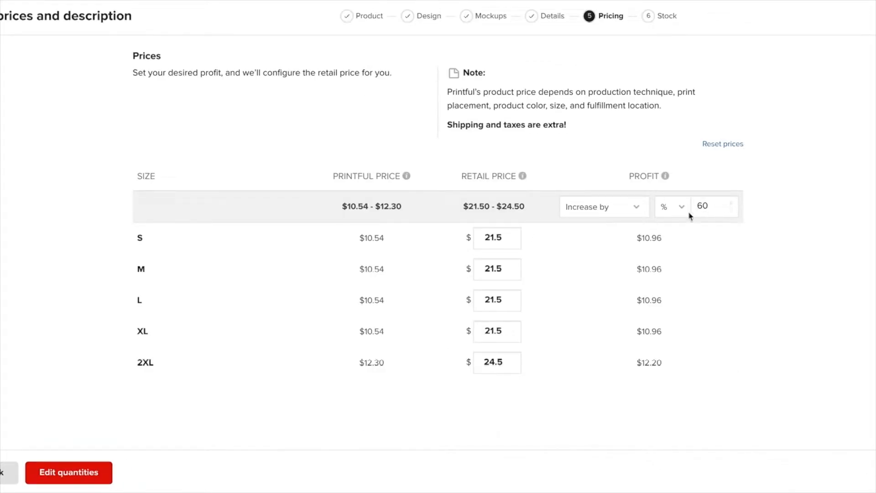
# - Continue from pricing to the stock quantities and open the Black / S quantity for editing
pyautogui.click(78, 478)
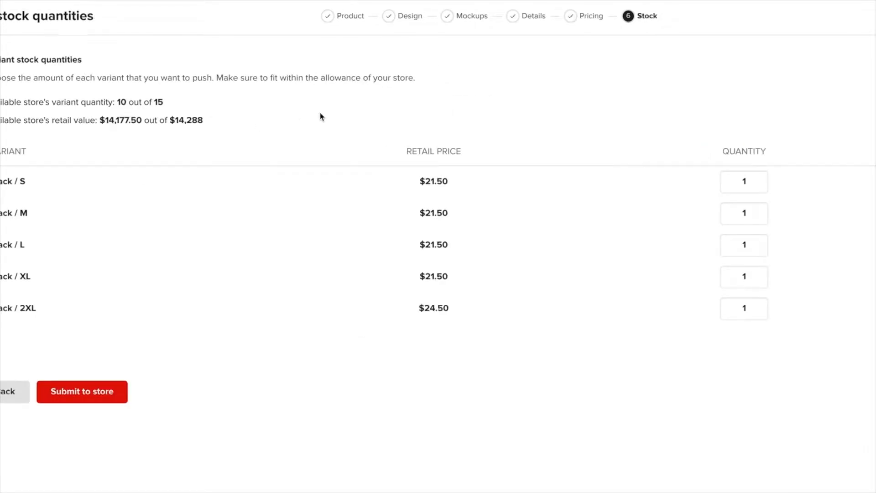
pyautogui.click(757, 183)
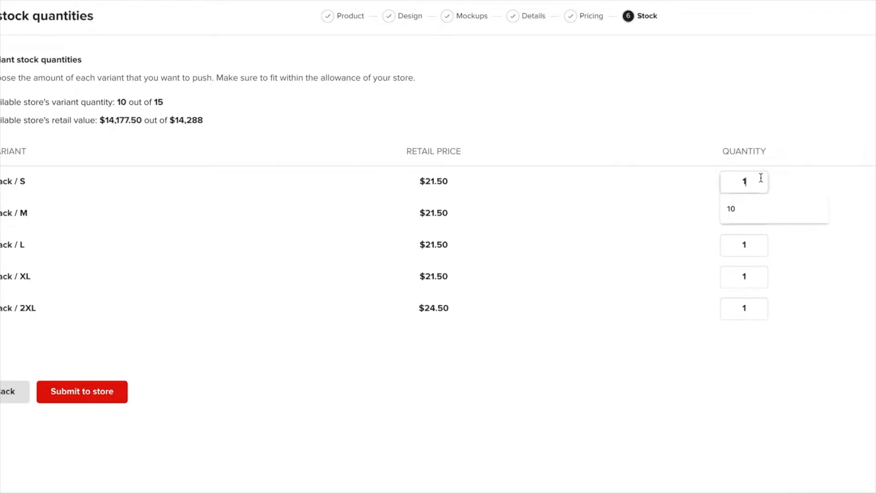
pyautogui.click(818, 168)
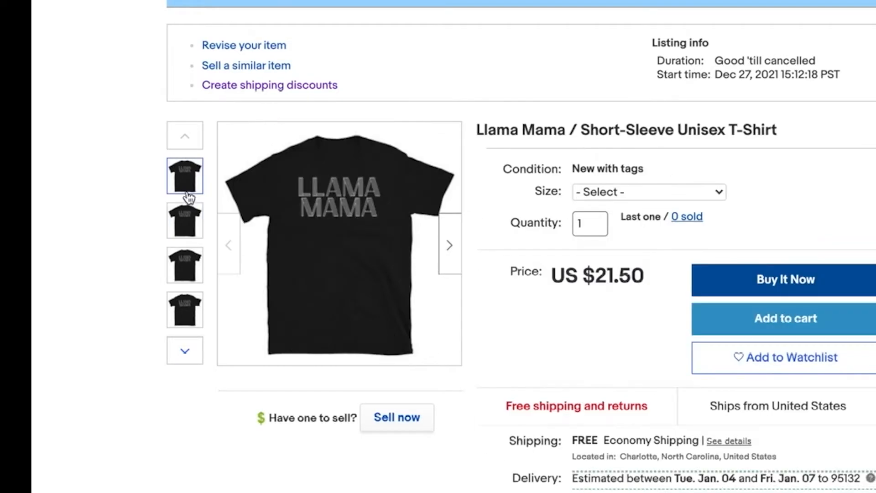
# - Check the photos of the Llama Mama T-shirt listing on eBay and open the listing for revision
pyautogui.click(185, 229)
pyautogui.click(185, 266)
pyautogui.click(185, 302)
pyautogui.click(189, 177)
pyautogui.click(258, 47)
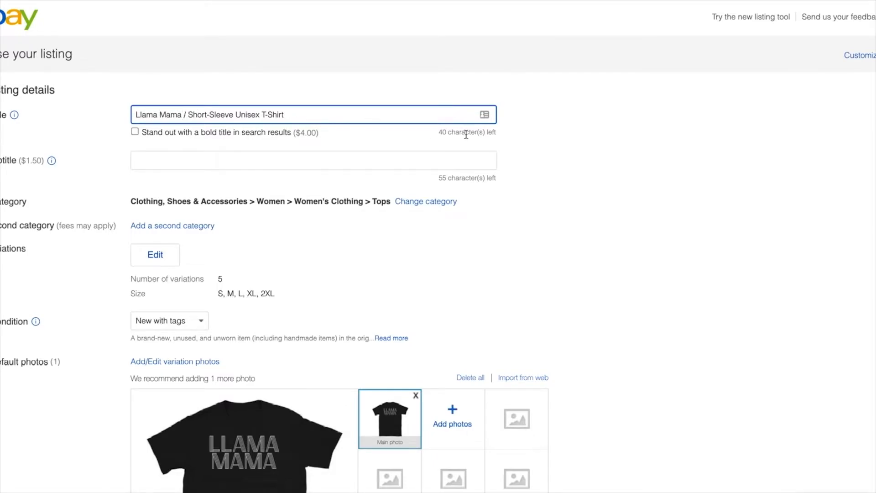
pyautogui.click(523, 140)
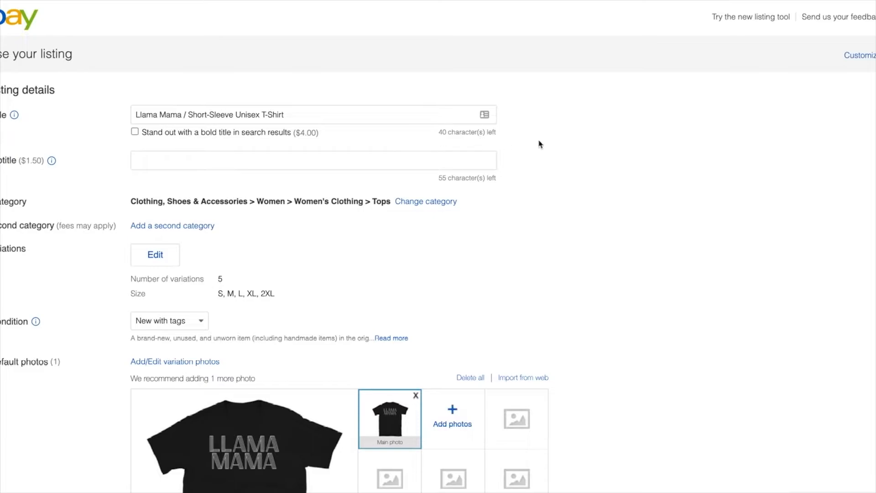
pyautogui.scroll(-1, 402, 130)
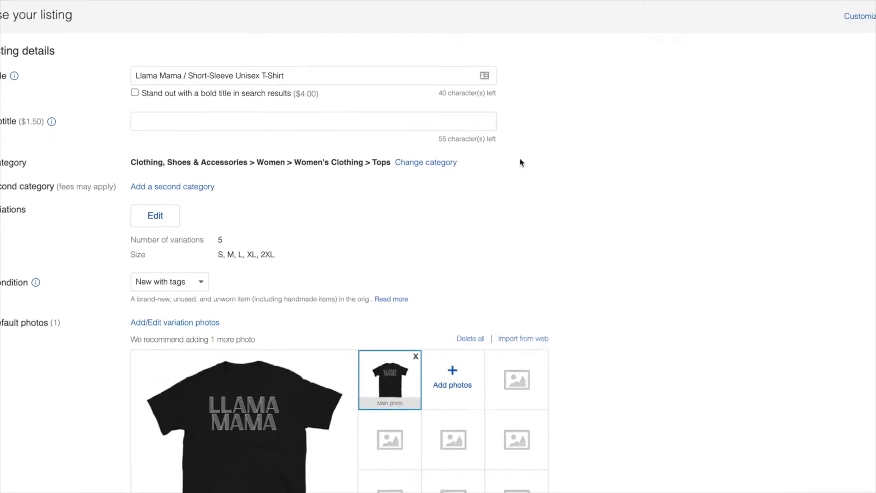
pyautogui.scroll(-2, 521, 163)
pyautogui.scroll(-2, 99, 151)
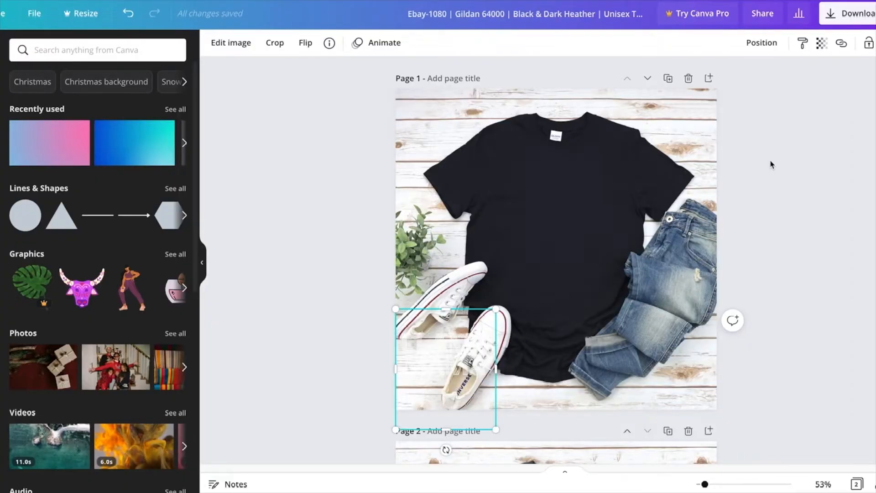
# - In the Canva mockup on page 1, move the Llama Mama design onto the black shirt's chest, then enlarge and centre it
pyautogui.moveTo(462, 345); pyautogui.dragTo(570, 206)
pyautogui.moveTo(609, 275); pyautogui.dragTo(651, 324)
pyautogui.moveTo(588, 260); pyautogui.dragTo(572, 249)
pyautogui.moveTo(559, 332); pyautogui.dragTo(556, 332)
pyautogui.moveTo(628, 313); pyautogui.dragTo(620, 304)
pyautogui.moveTo(582, 221); pyautogui.dragTo(581, 217)
pyautogui.click(663, 278)
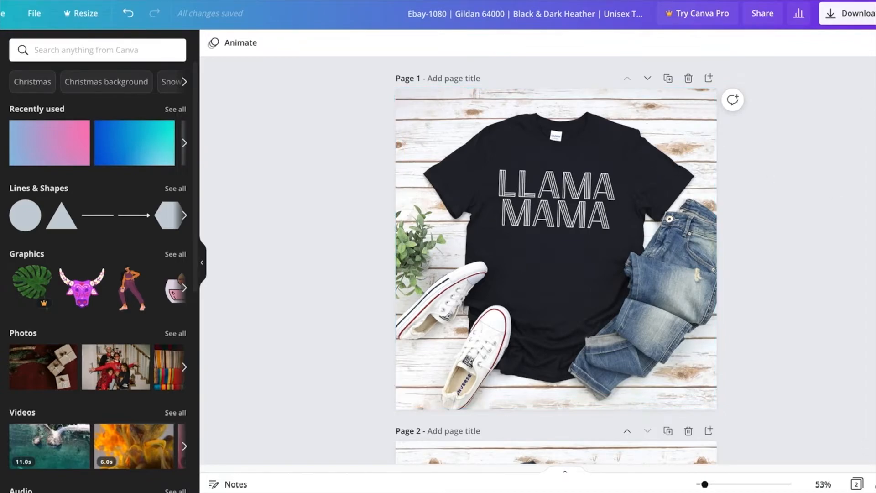
# - Download the Canva mockup image and replace the eBay listing's default photo with it
pyautogui.click(848, 13)
pyautogui.click(844, 348)
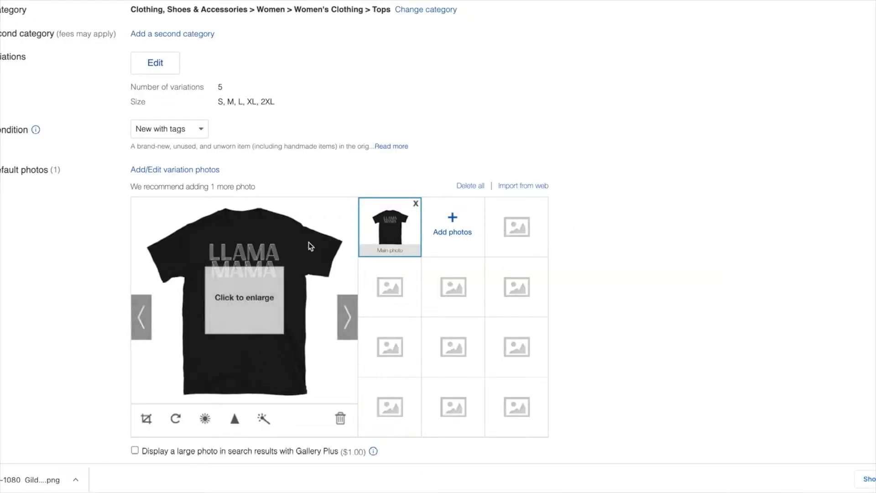
pyautogui.click(415, 204)
pyautogui.moveTo(32, 480); pyautogui.dragTo(379, 228)
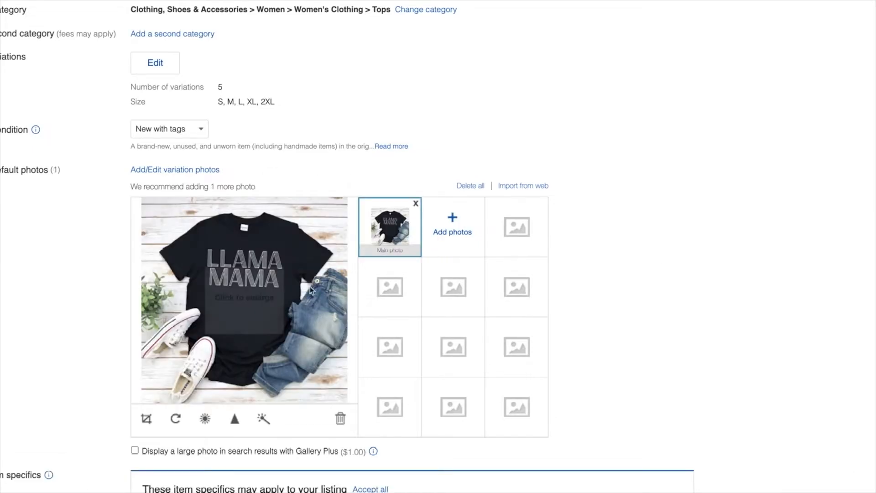
# - Open the listing's variation photos and set the variations to use the default photos
pyautogui.click(166, 172)
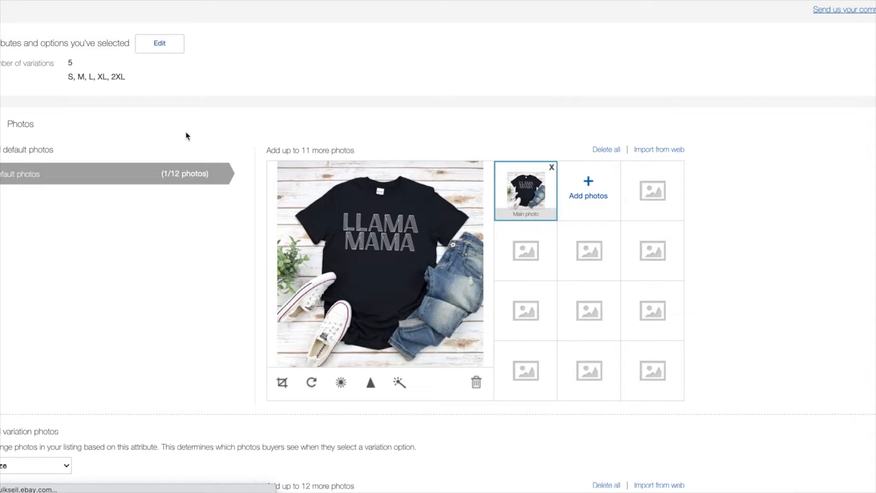
pyautogui.scroll(-8, 61, 291)
pyautogui.scroll(6, 87, 168)
pyautogui.click(61, 211)
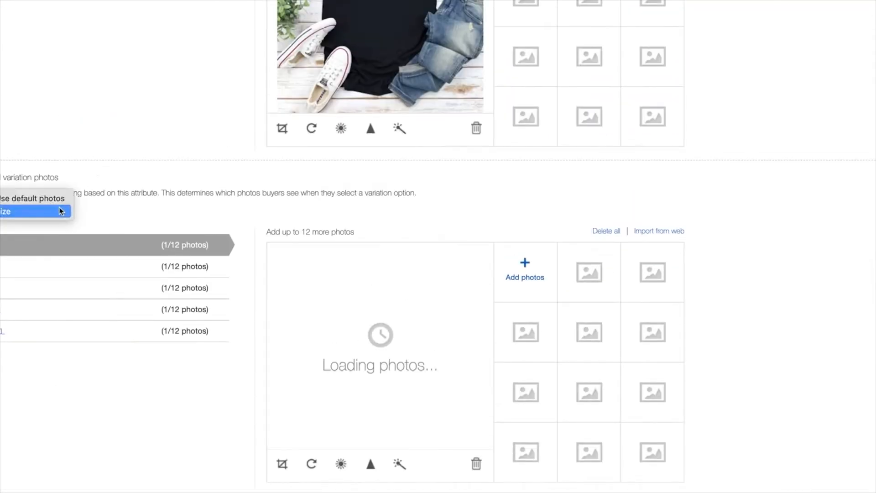
pyautogui.click(29, 199)
pyautogui.scroll(5, 458, 272)
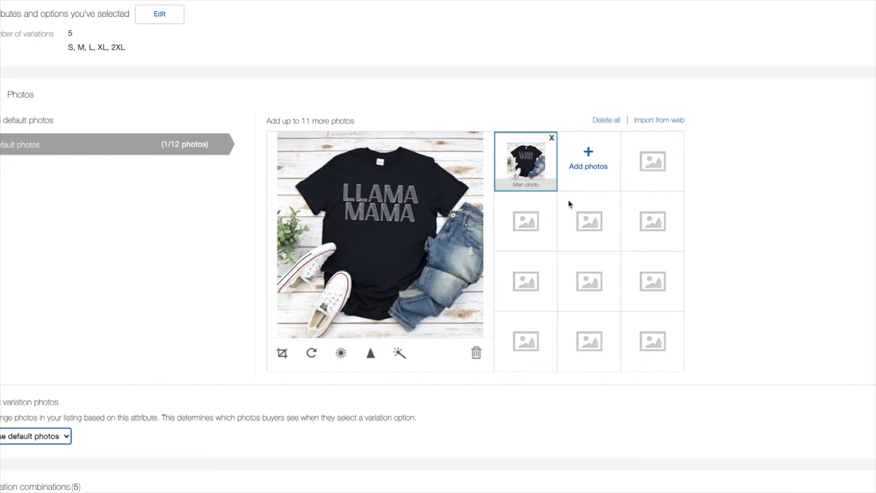
# - Try to set the quantity of all size variations to 3
pyautogui.scroll(-8, 653, 221)
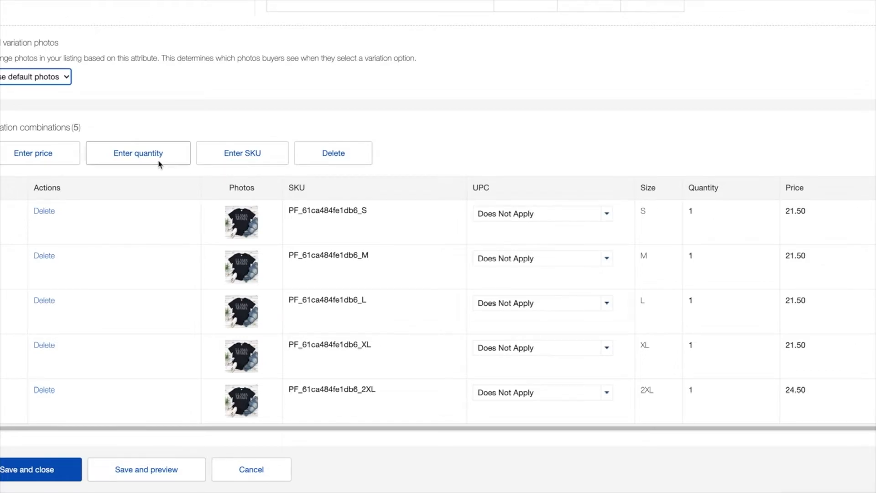
pyautogui.click(2, 188)
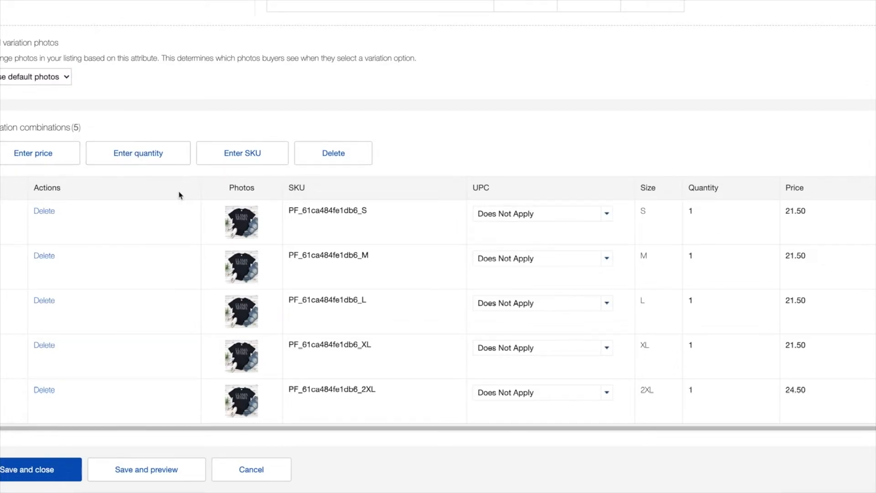
pyautogui.click(155, 153)
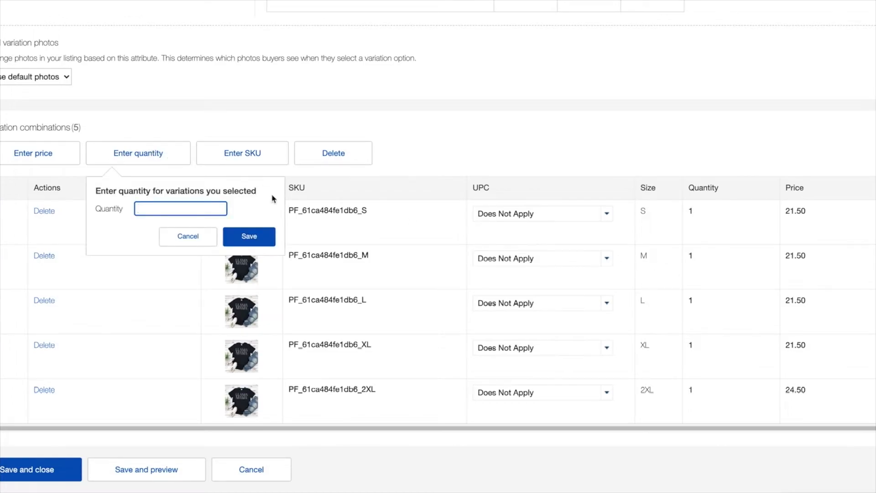
pyautogui.write('3')
pyautogui.click(249, 236)
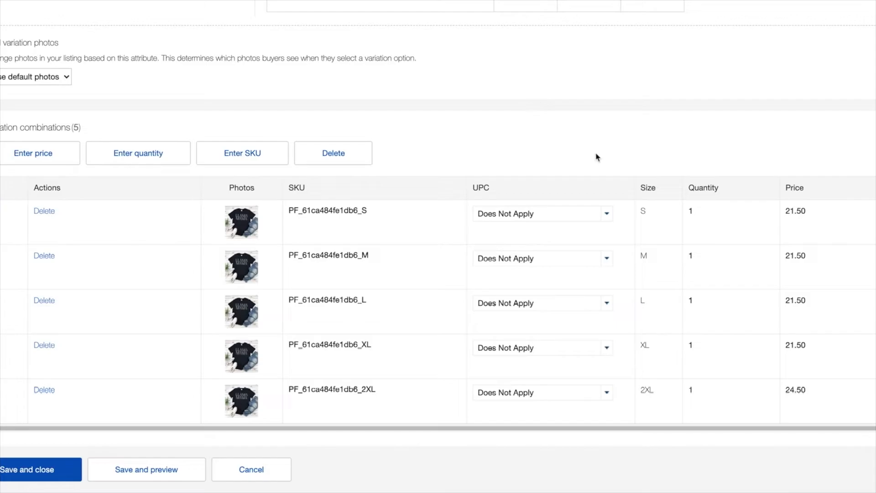
# - Save and close the size variations, and apply the suggested Short Sleeve value to the listing's item specifics
pyautogui.click(56, 477)
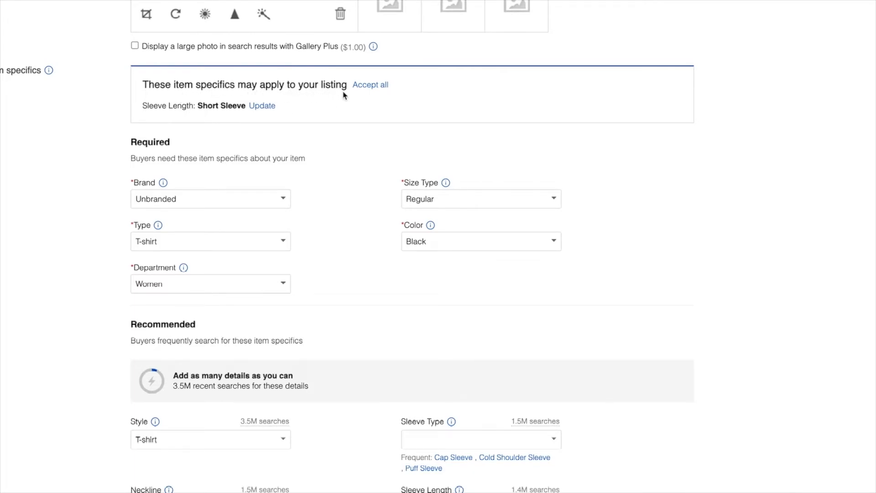
pyautogui.click(263, 106)
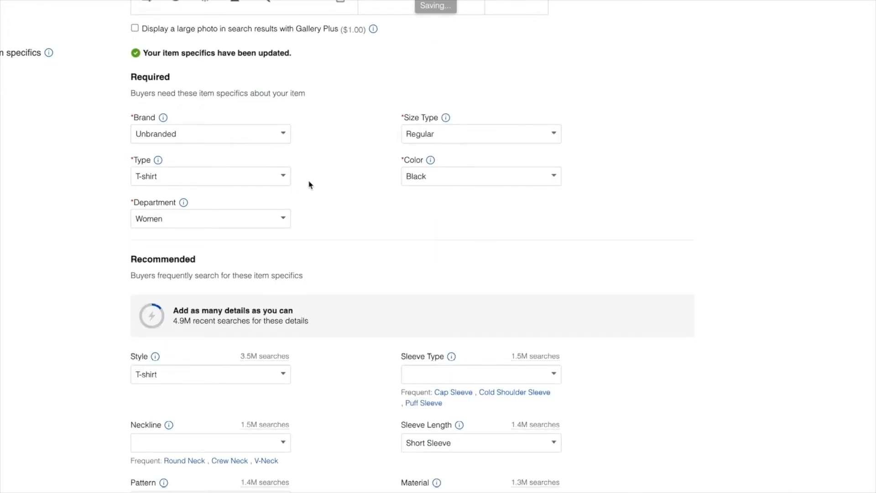
# - In the item specifics, set Department to Unisex Adults, Neckline to Crew Neck and Pattern to Solid
pyautogui.click(283, 220)
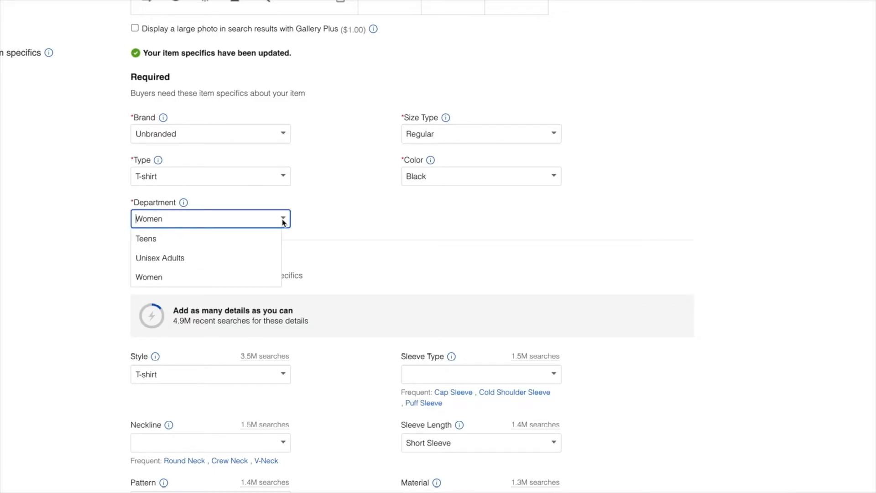
pyautogui.click(195, 257)
pyautogui.scroll(-3, 388, 210)
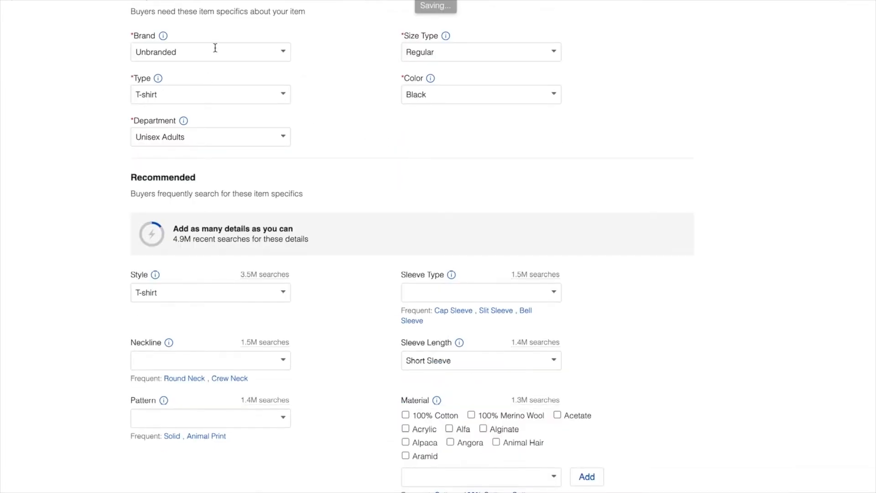
pyautogui.scroll(-5, 113, 91)
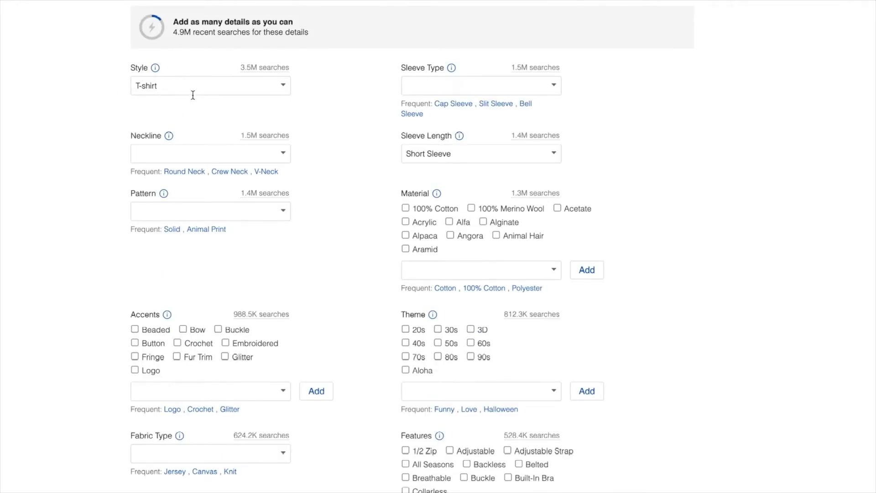
pyautogui.click(230, 172)
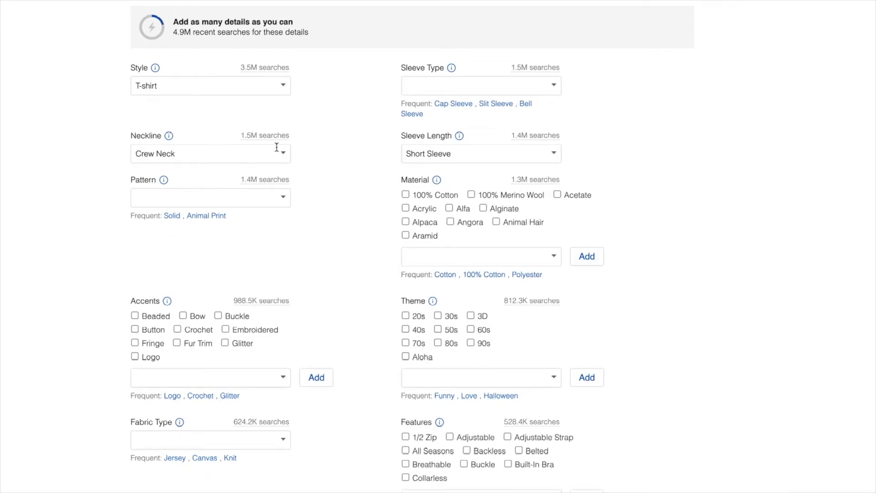
pyautogui.click(198, 198)
pyautogui.click(172, 215)
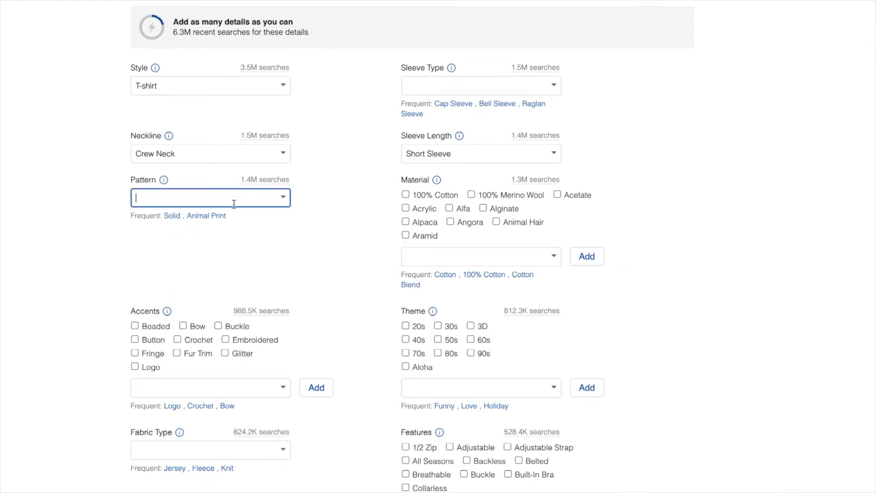
pyautogui.click(557, 87)
pyautogui.scroll(-5, 544, 219)
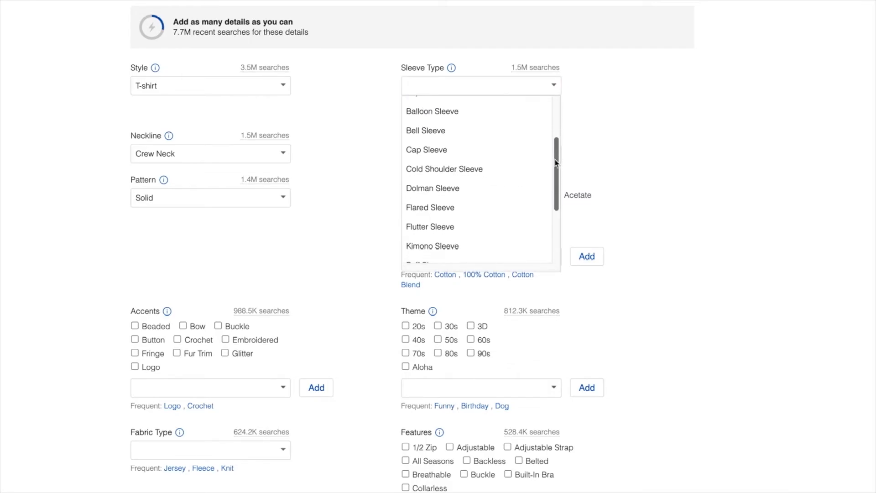
pyautogui.click(587, 194)
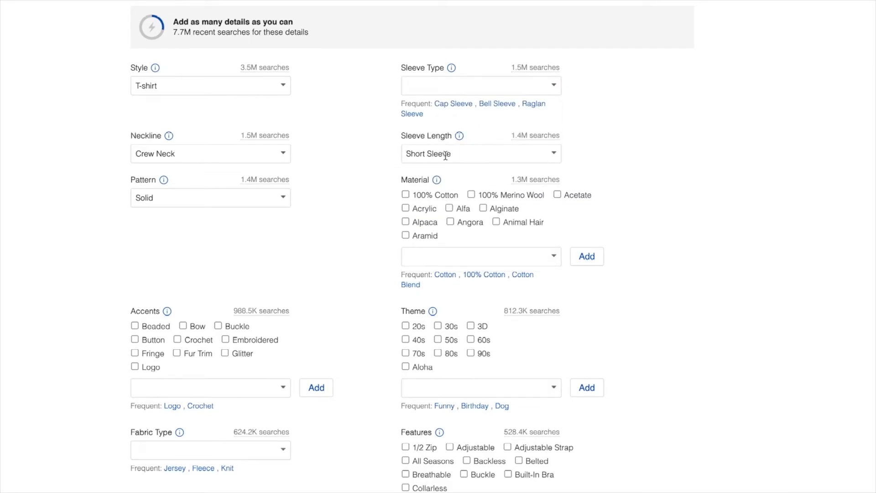
# - Set the shirt's Material to 100% Cotton in the recommended item specifics
pyautogui.scroll(-1, 502, 150)
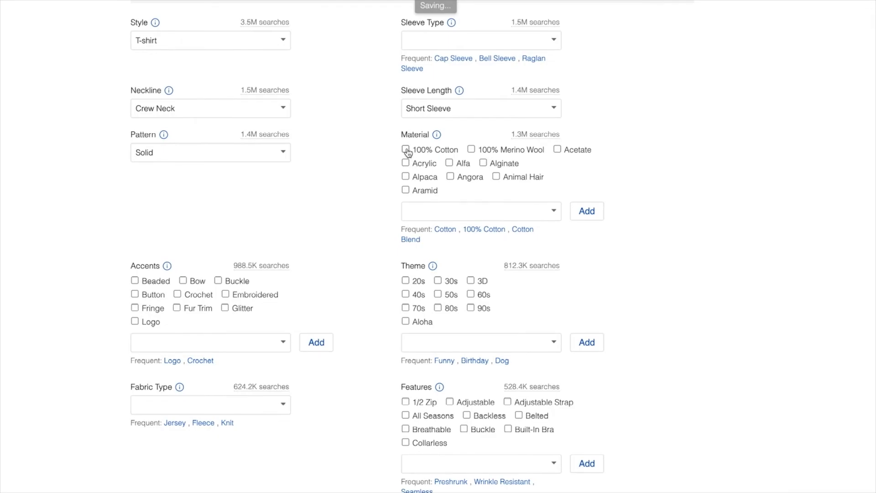
pyautogui.click(406, 150)
# - Check the cotton wording in the item description and add Ring Spun to the shirt's Features
pyautogui.scroll(-12, 365, 163)
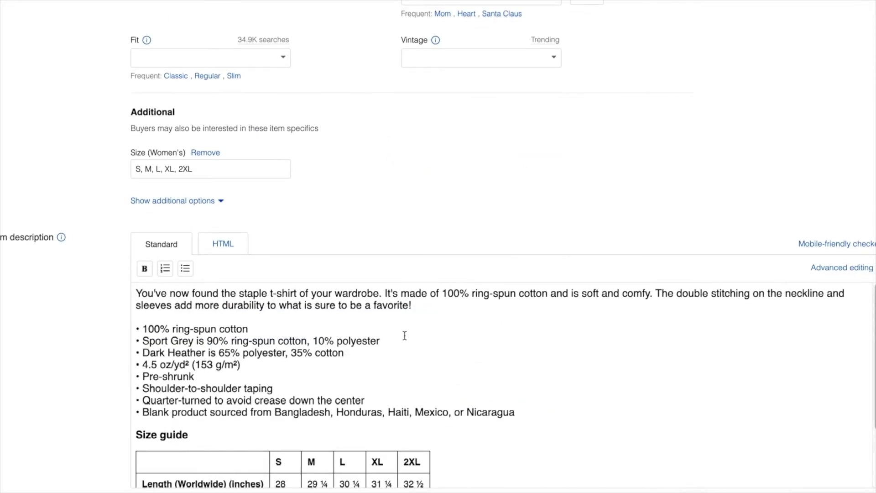
pyautogui.moveTo(540, 294); pyautogui.dragTo(426, 294)
pyautogui.click(478, 297)
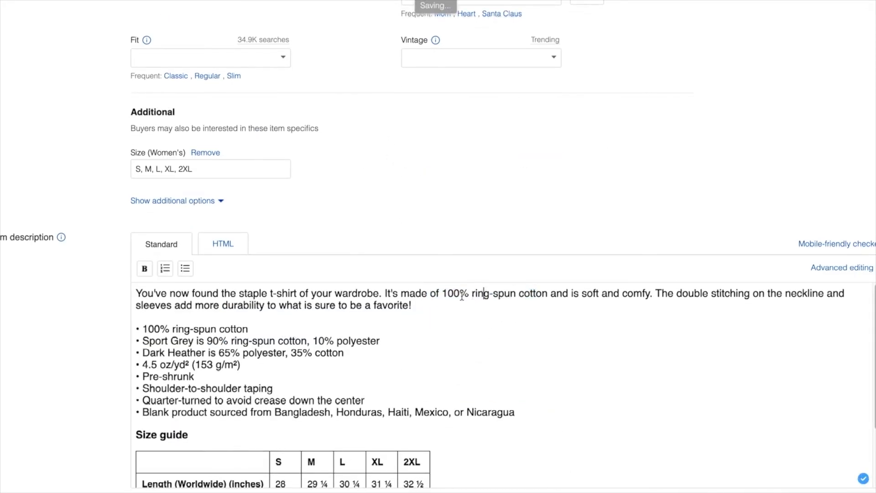
pyautogui.scroll(10, 702, 205)
pyautogui.scroll(1, 704, 209)
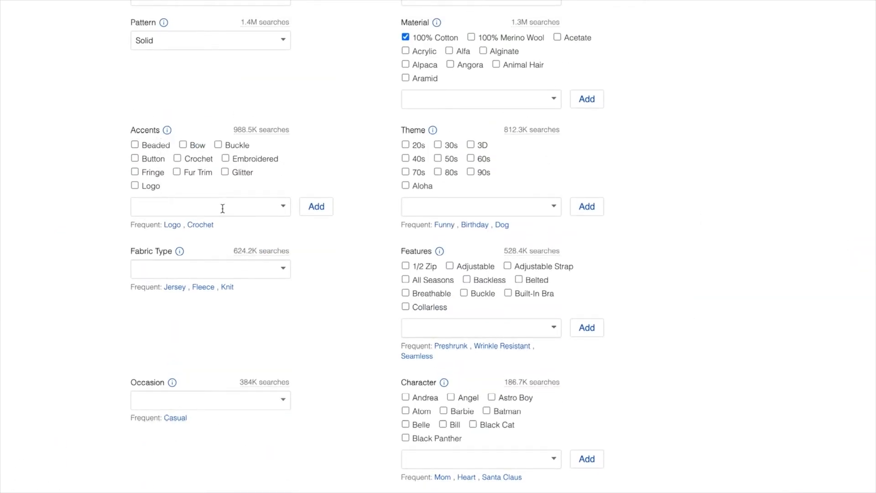
pyautogui.scroll(-1, 462, 143)
pyautogui.scroll(-3, 308, 226)
pyautogui.scroll(-1, 289, 196)
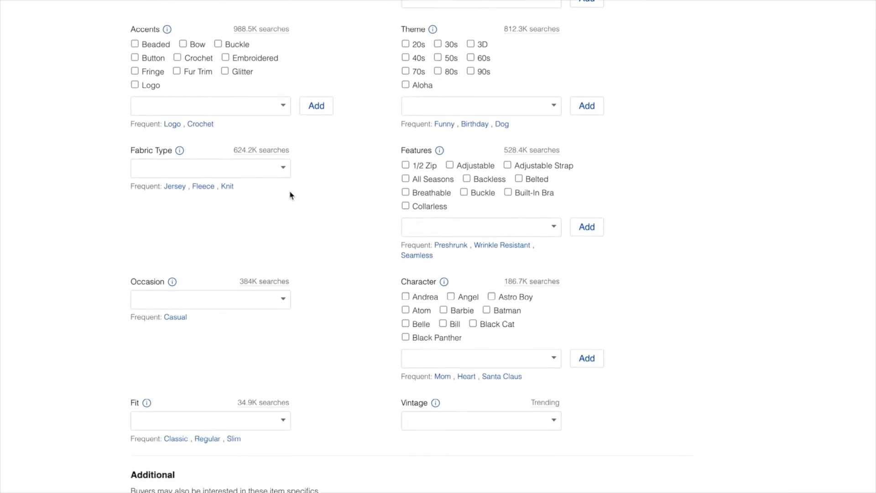
pyautogui.click(554, 222)
pyautogui.write('spun')
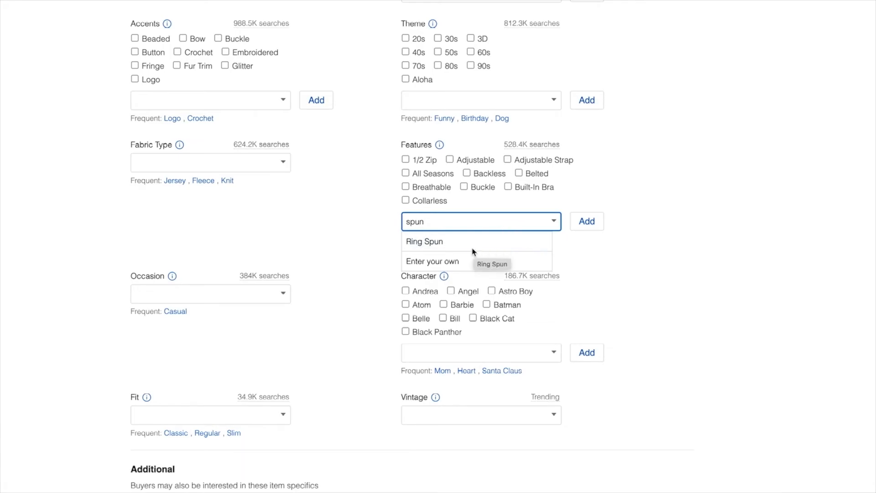
pyautogui.click(442, 247)
pyautogui.click(588, 224)
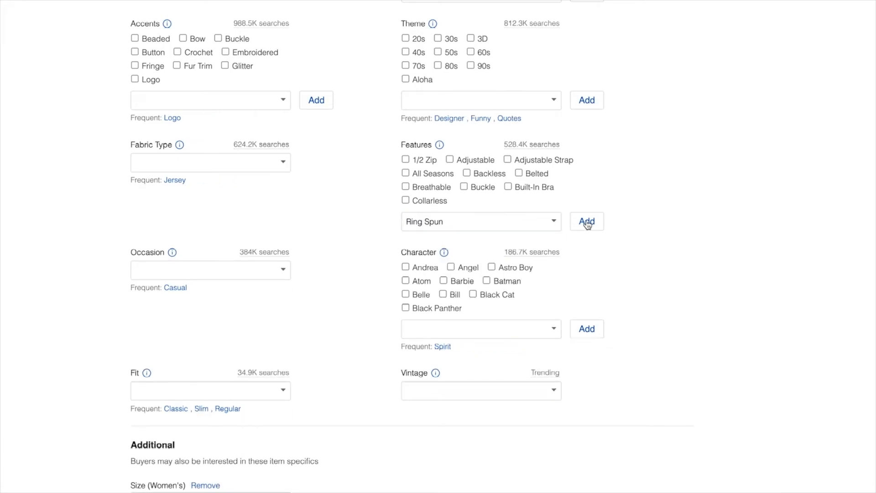
# - Set the item specifics Occasion to Casual and Fit to Regular
pyautogui.scroll(-1, 192, 275)
pyautogui.click(230, 250)
pyautogui.click(284, 250)
pyautogui.click(196, 288)
pyautogui.click(283, 371)
pyautogui.click(191, 425)
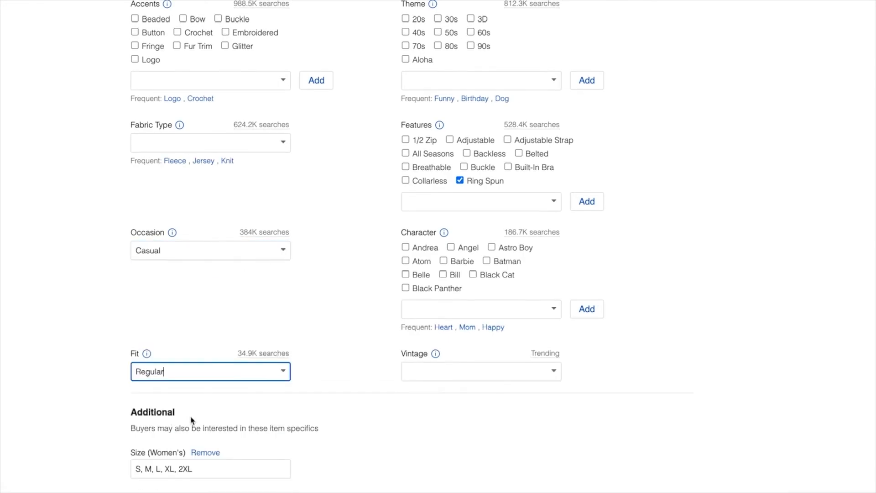
# - Review the listing's item description, selling details, business policies, package weight and dimensions, and volume pricing
pyautogui.scroll(-3, 422, 101)
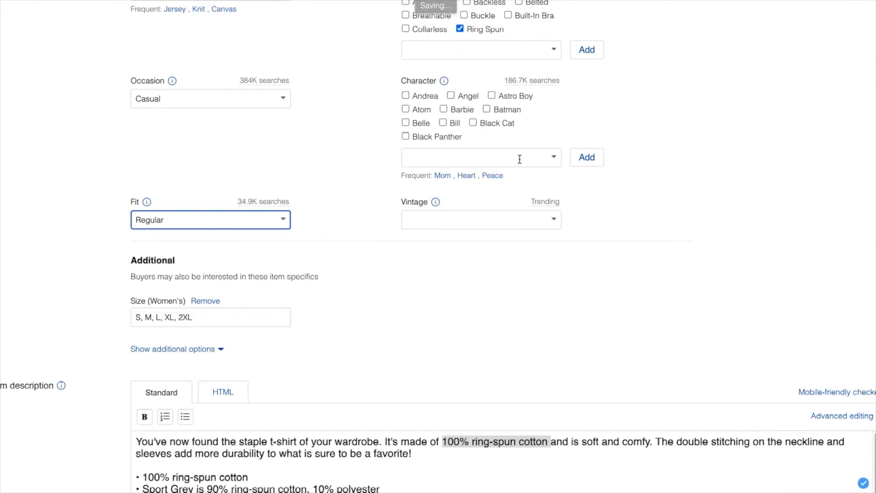
pyautogui.click(696, 169)
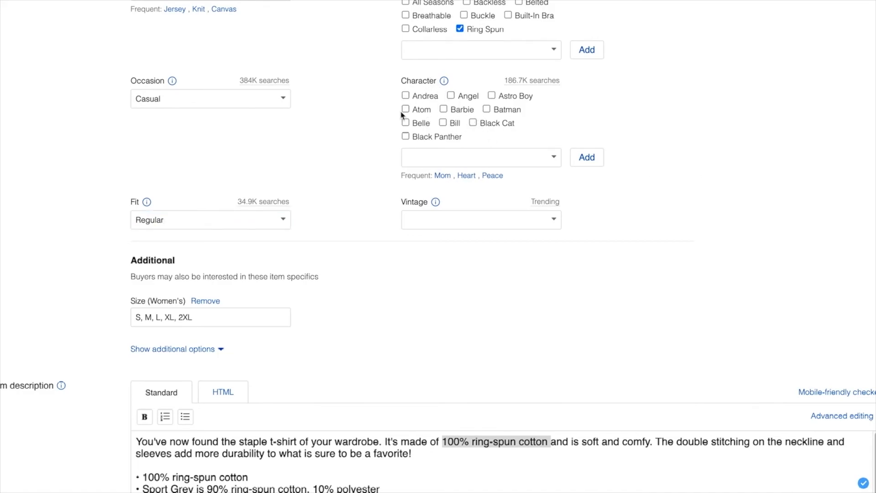
pyautogui.click(479, 220)
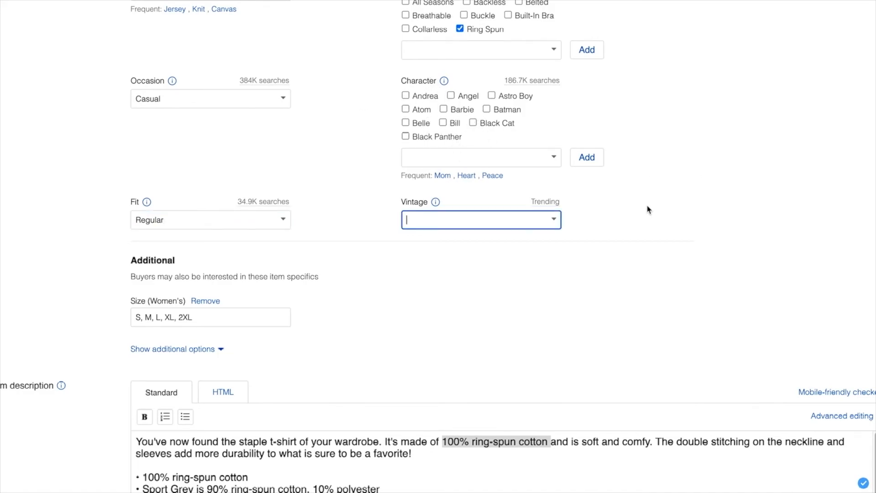
pyautogui.scroll(-1, 648, 207)
pyautogui.scroll(-2, 647, 207)
pyautogui.scroll(-1, 497, 212)
pyautogui.scroll(-3, 497, 212)
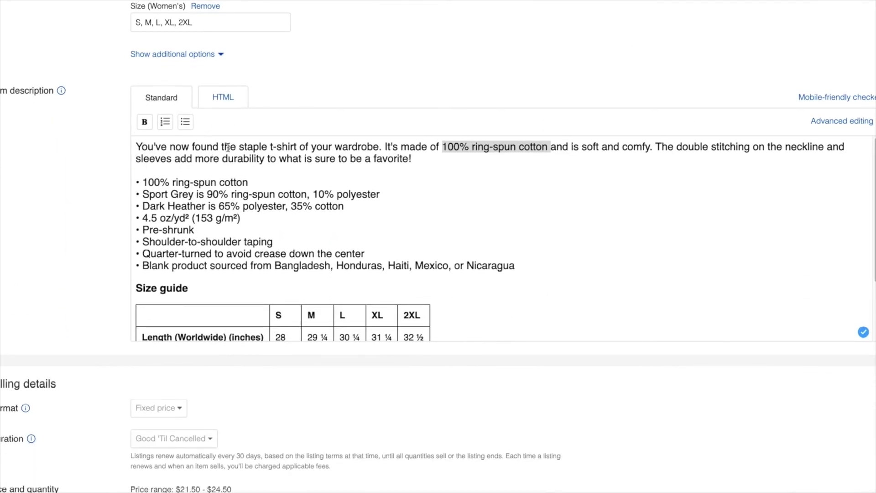
pyautogui.scroll(-12, 387, 202)
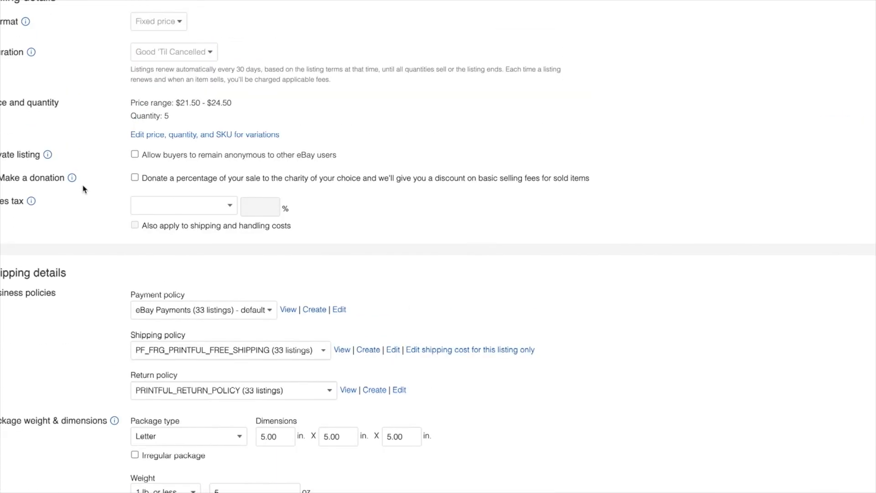
pyautogui.scroll(2, 83, 188)
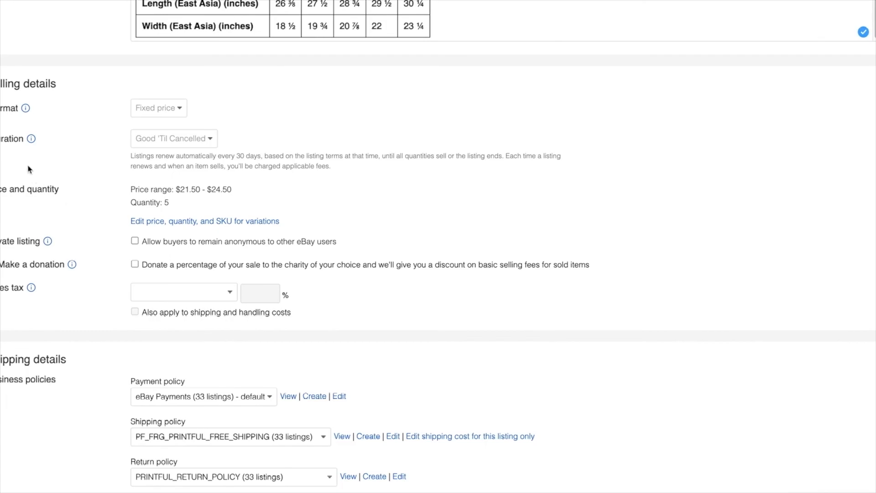
pyautogui.scroll(-2, 44, 146)
pyautogui.scroll(-4, 71, 179)
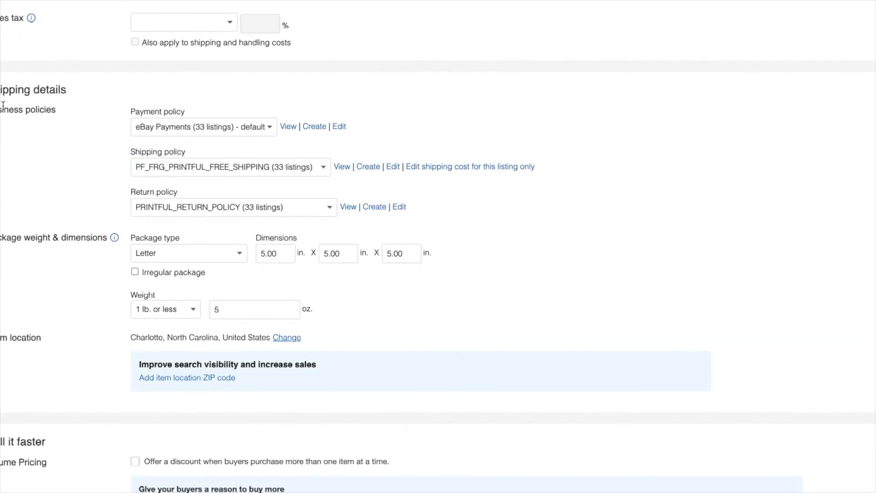
pyautogui.scroll(-4, 112, 339)
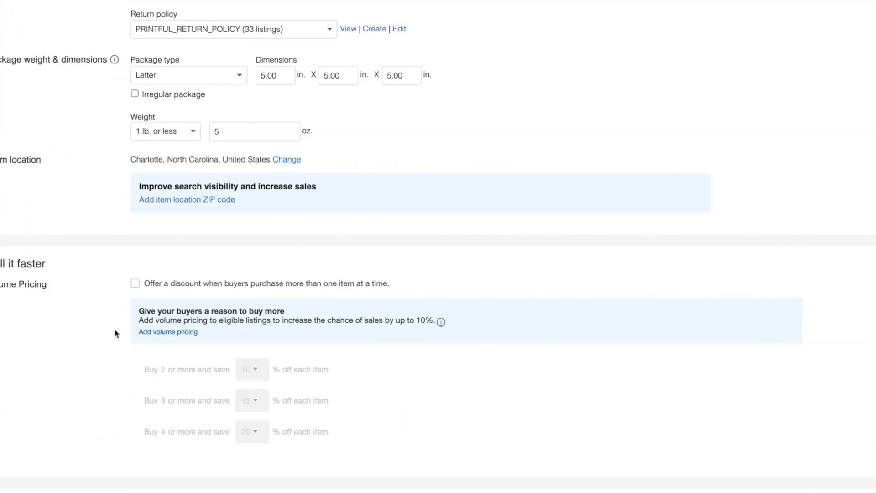
# - Submit the revised T-shirt listing to update it on eBay
pyautogui.scroll(-3, 94, 311)
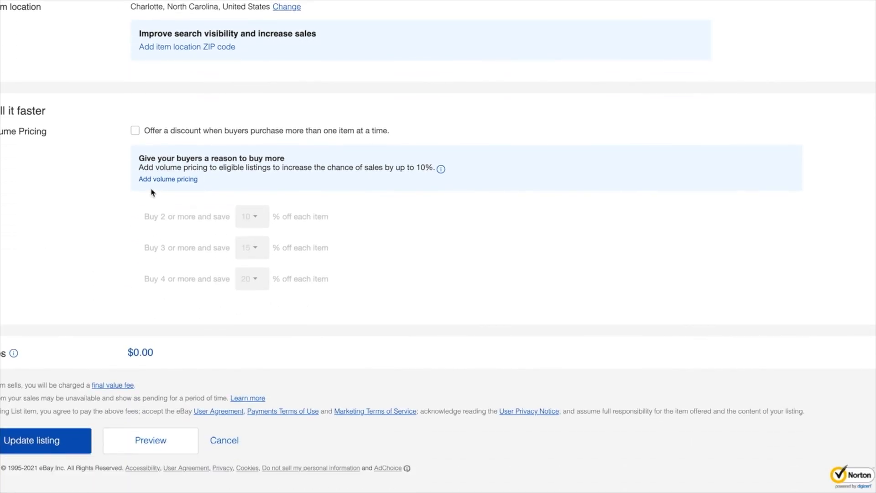
pyautogui.click(61, 442)
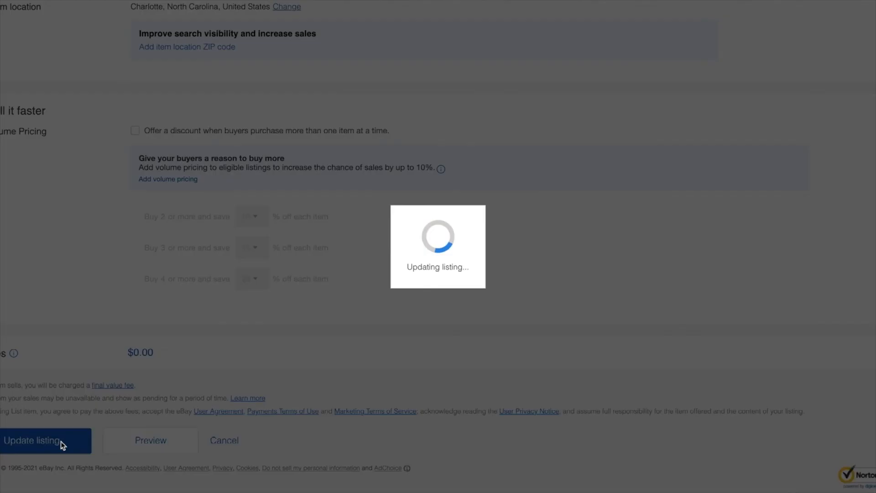